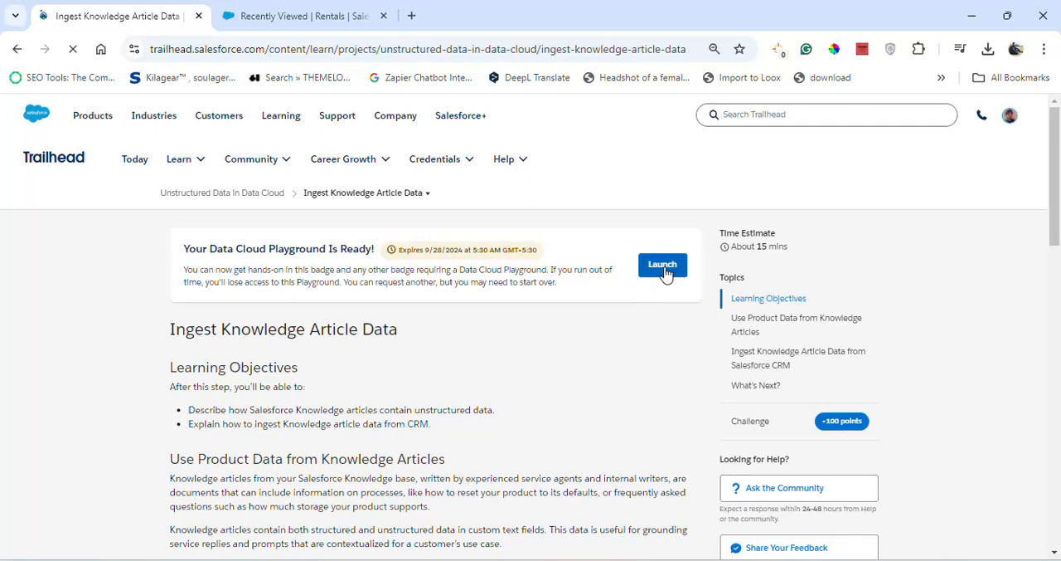
Read the Trailhead steps for ingesting Knowledge article data, then search the Salesforce org's apps for "data" and open Data Cloud
scroll(344, 403, "down", 4)
scroll(288, 386, "down", 1)
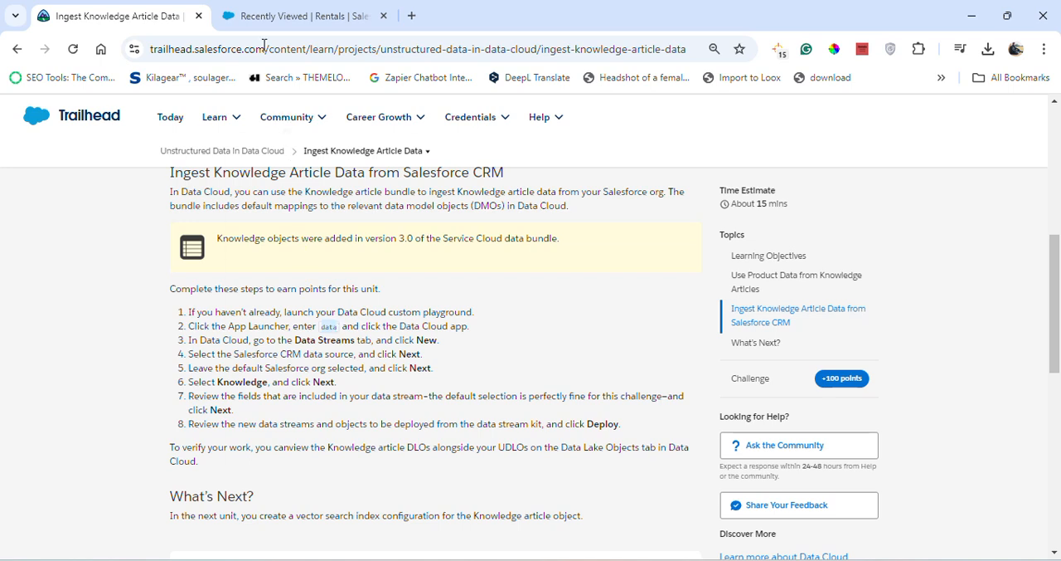
left_click(301, 16)
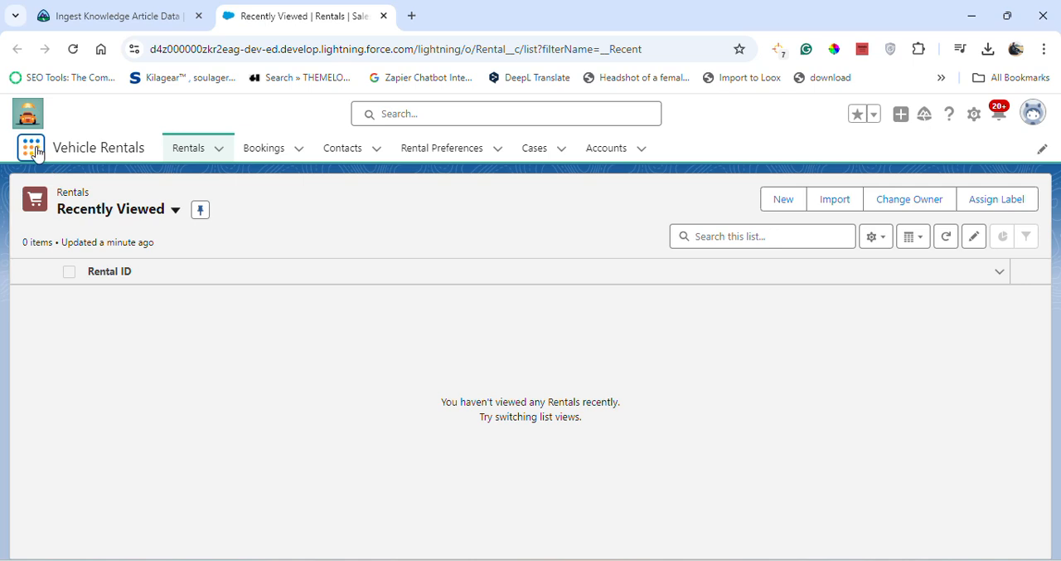
left_click(31, 149)
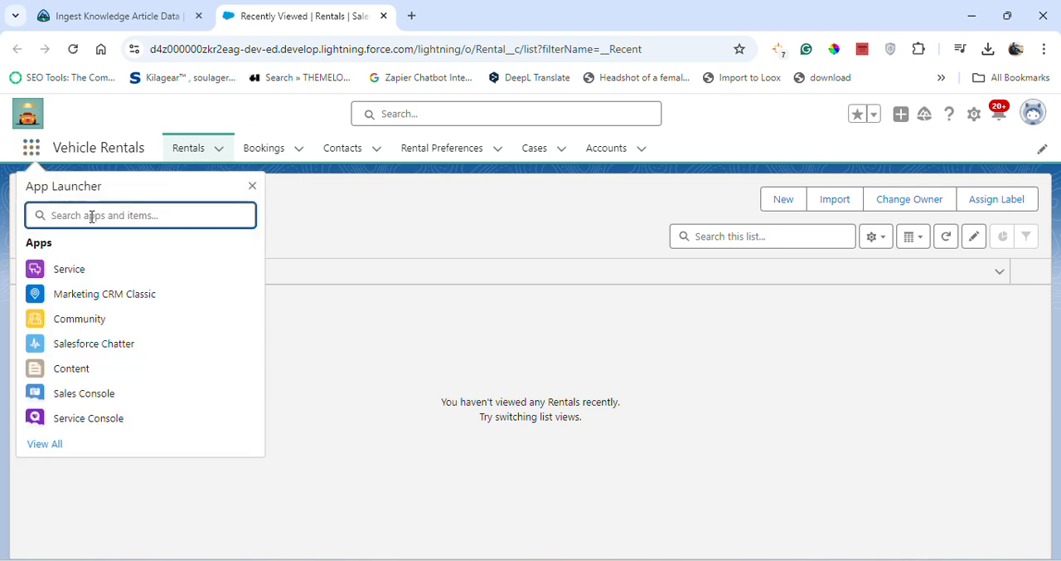
type("data")
left_click(91, 268)
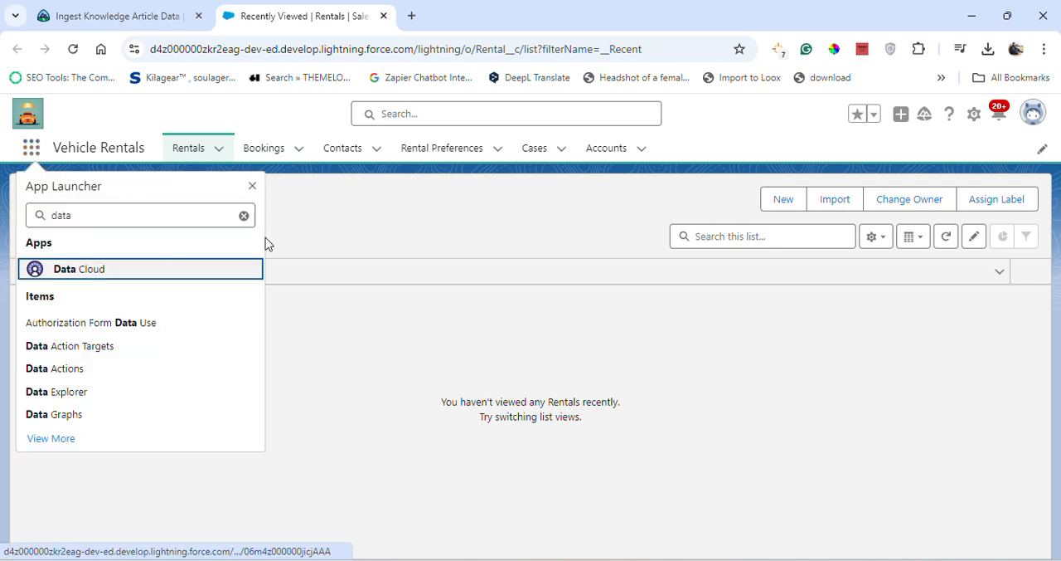
Recheck the Trailhead instructions and start a new data stream from Data Cloud's Data Streams list
left_click(156, 16)
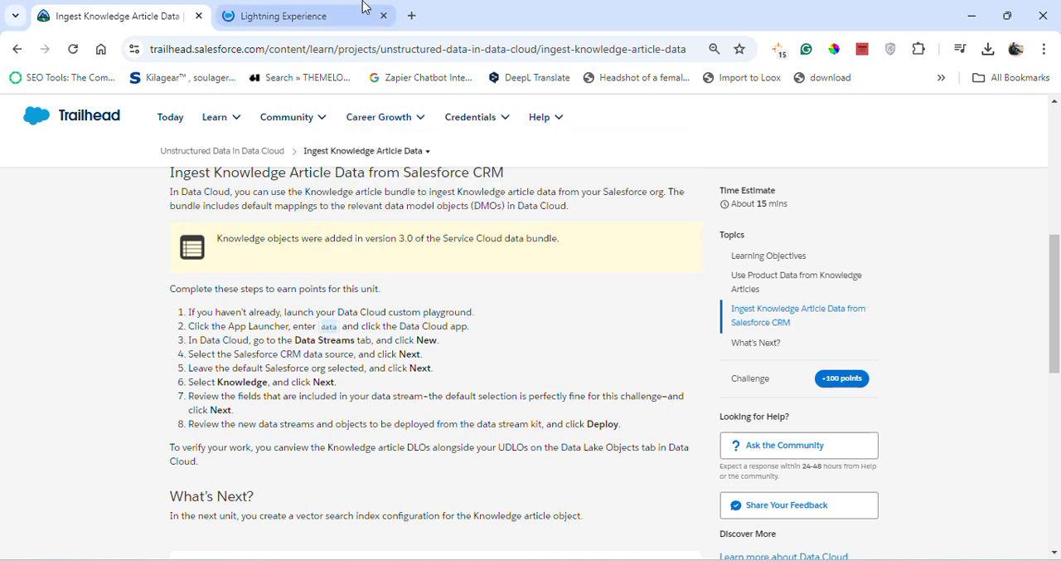
left_click(338, 10)
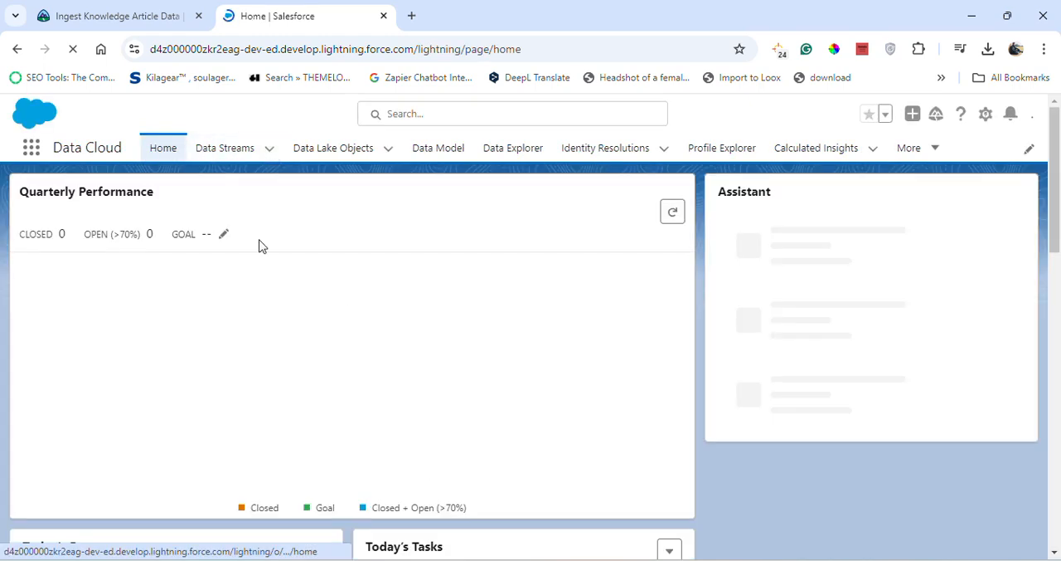
left_click(217, 143)
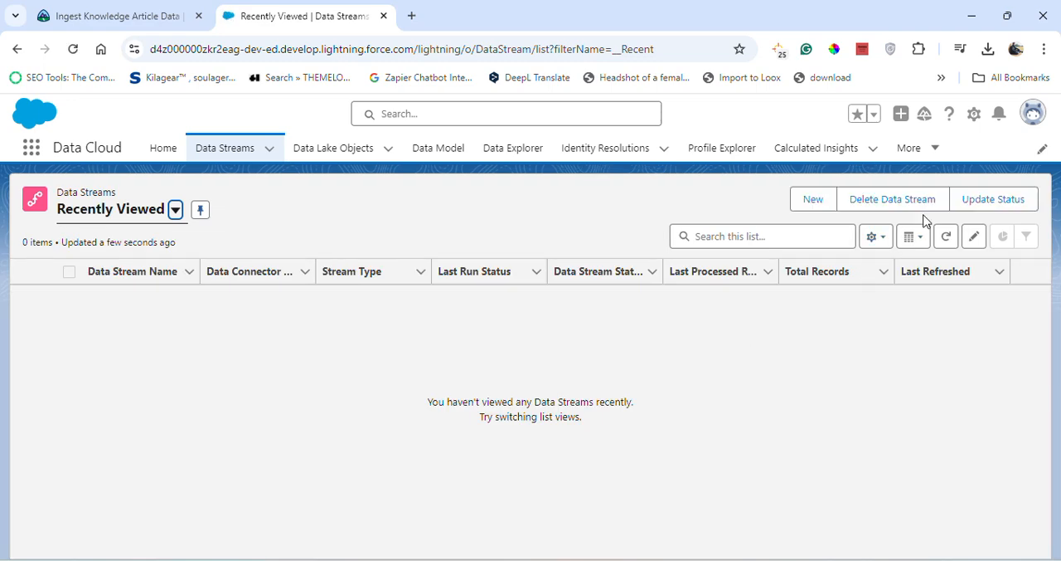
left_click(816, 205)
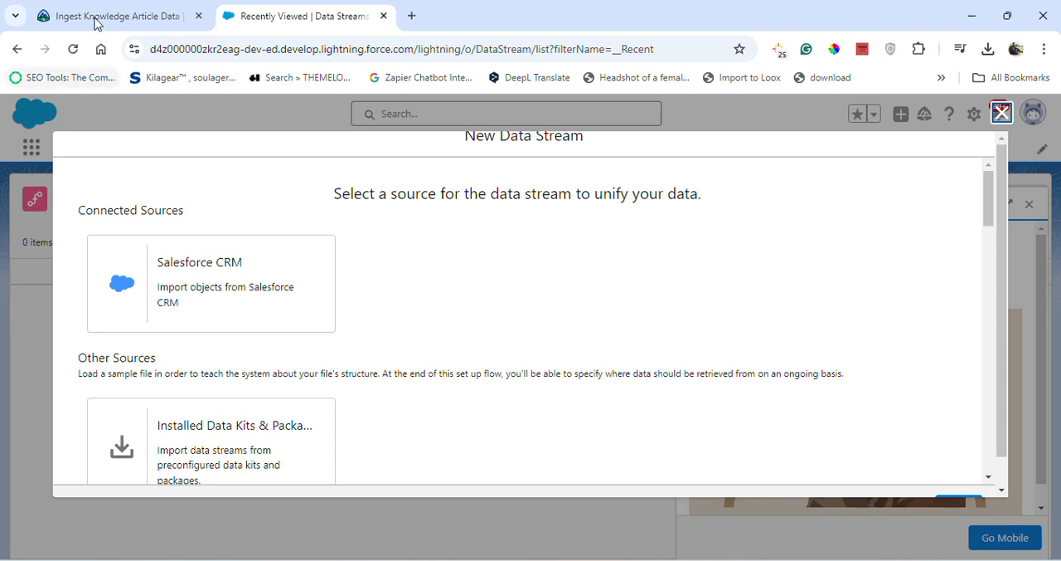
Choose Salesforce CRM as the new data stream's source, as instructed in Trailhead, and continue to the org and object selection
left_click(108, 16)
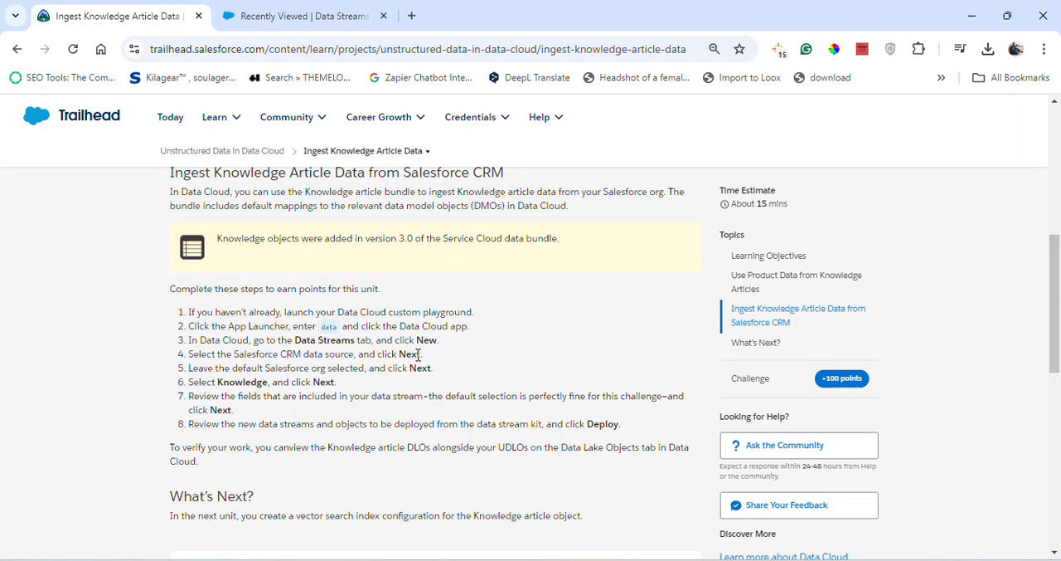
left_click(300, 10)
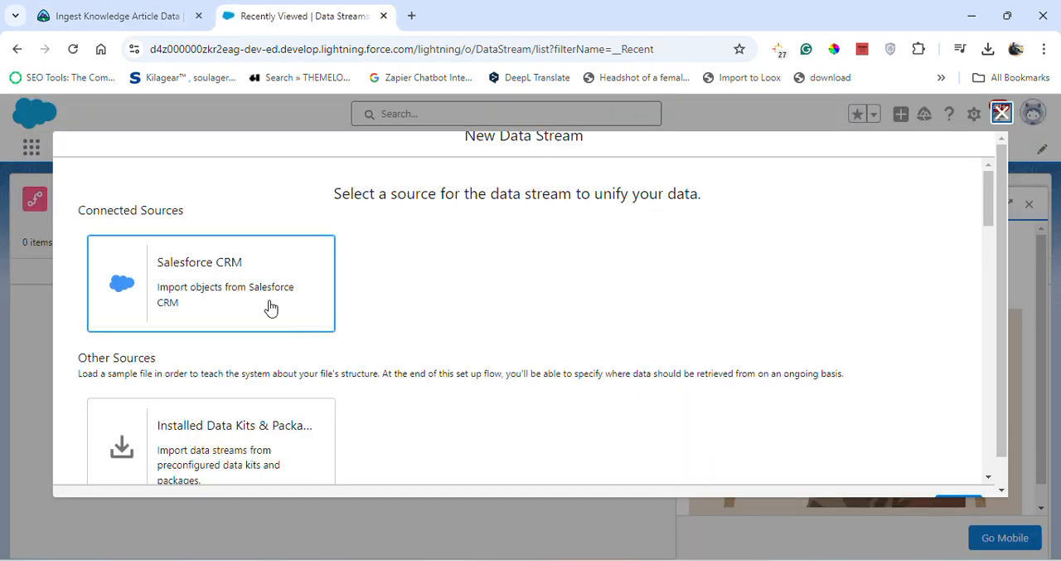
left_click(270, 306)
scroll(931, 436, "down", 4)
scroll(923, 367, "up", 1)
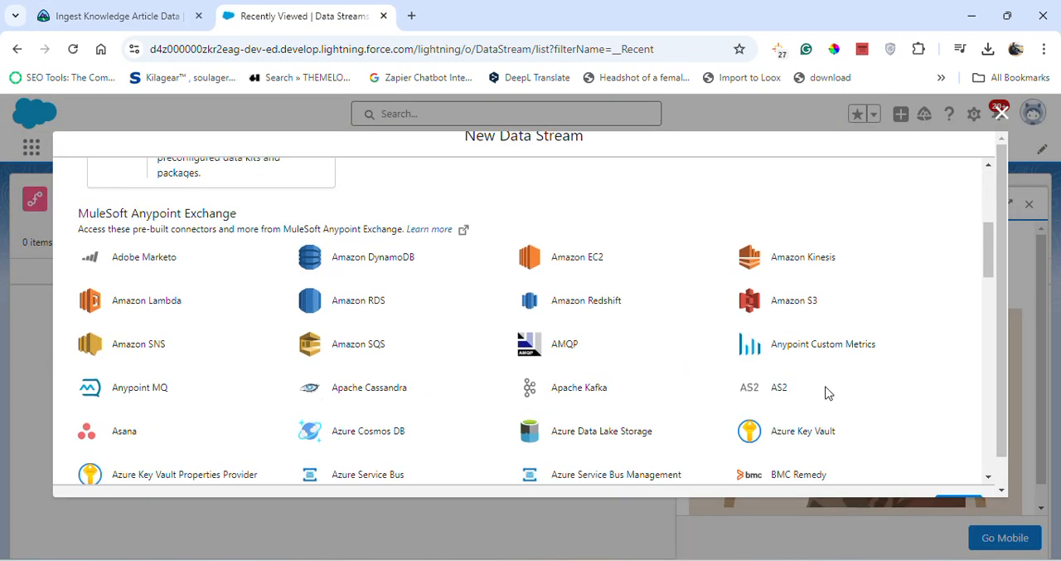
scroll(825, 392, "up", 3)
scroll(945, 424, "down", 10)
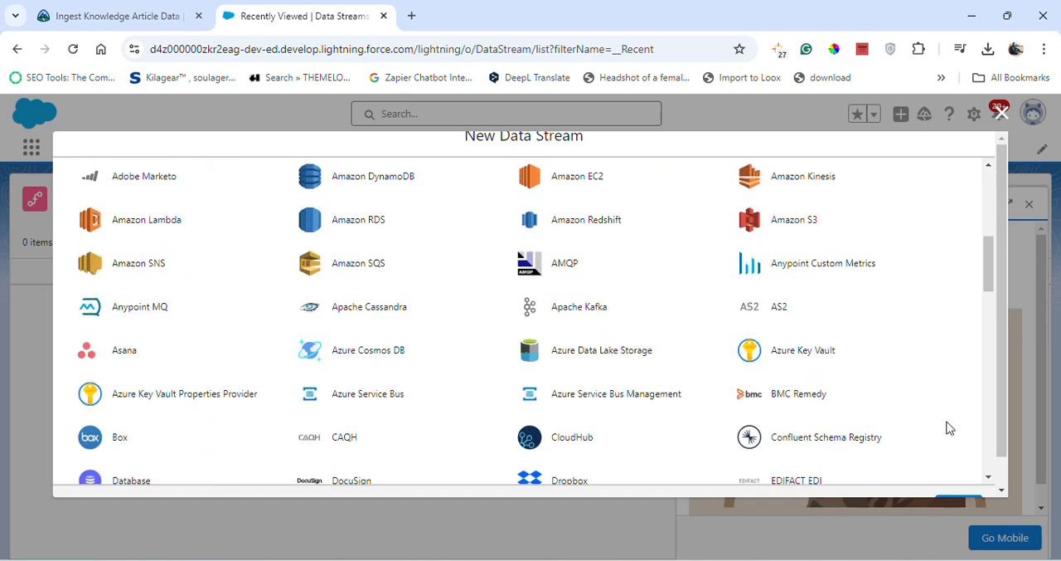
scroll(990, 477, "down", 3)
scroll(1008, 485, "down", 1)
left_click(959, 475)
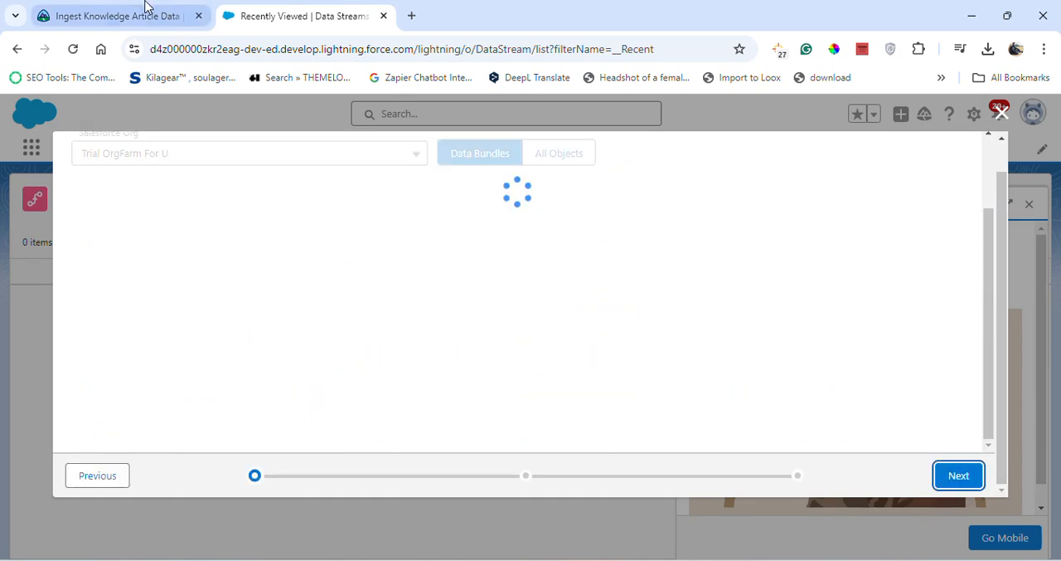
Review the Trailhead instructions and the standard data bundles, view the list of all Salesforce objects, and return to the data bundles
left_click(146, 11)
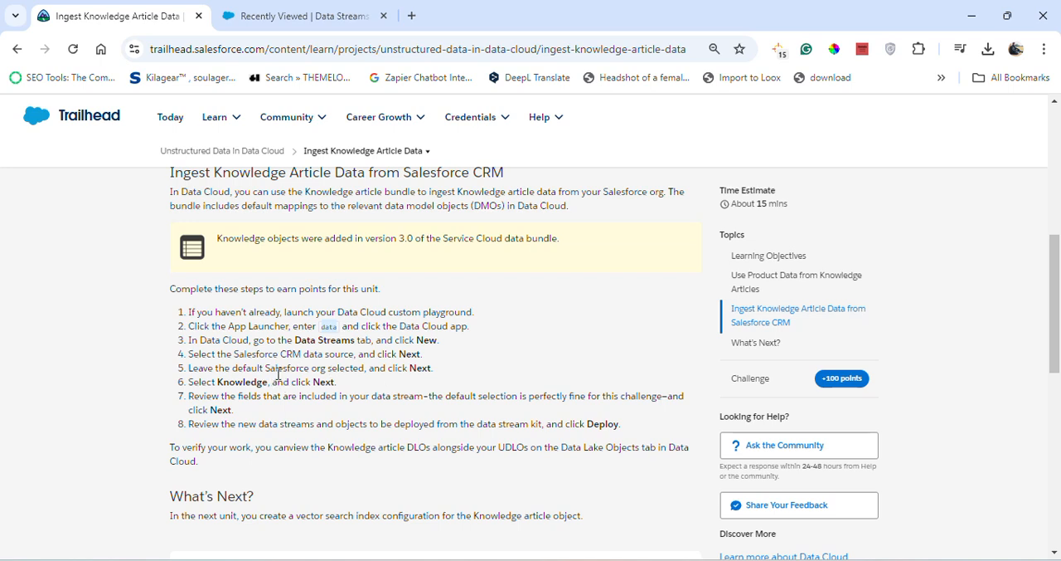
left_click(294, 15)
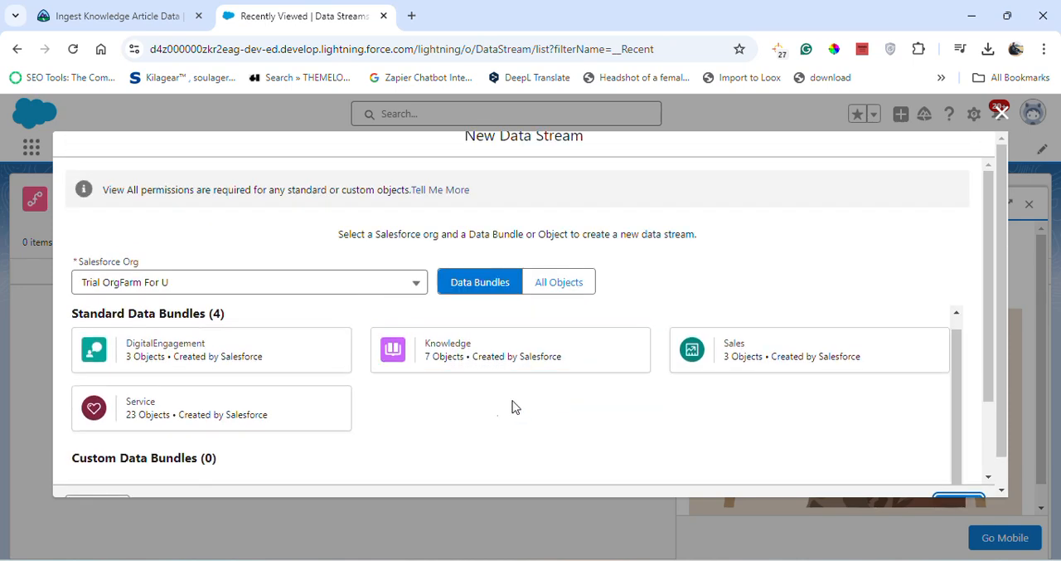
scroll(365, 445, "down", 3)
scroll(358, 412, "up", 3)
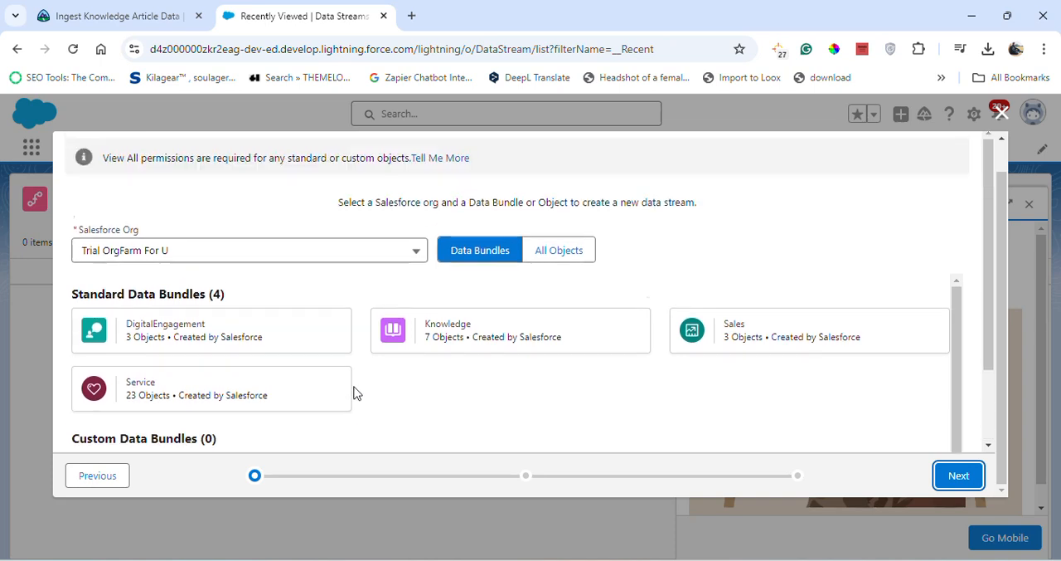
left_click(579, 254)
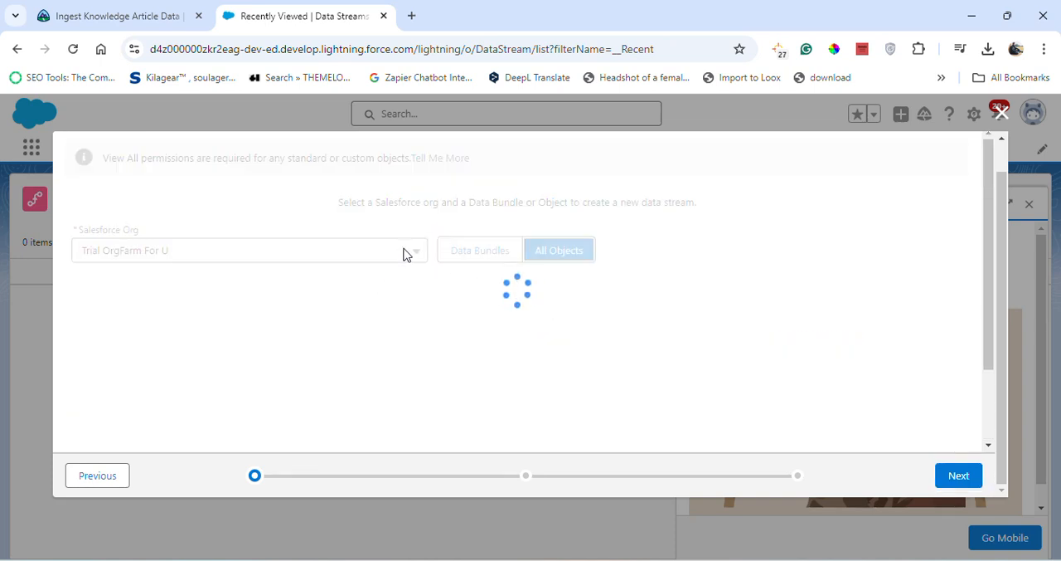
left_click(135, 10)
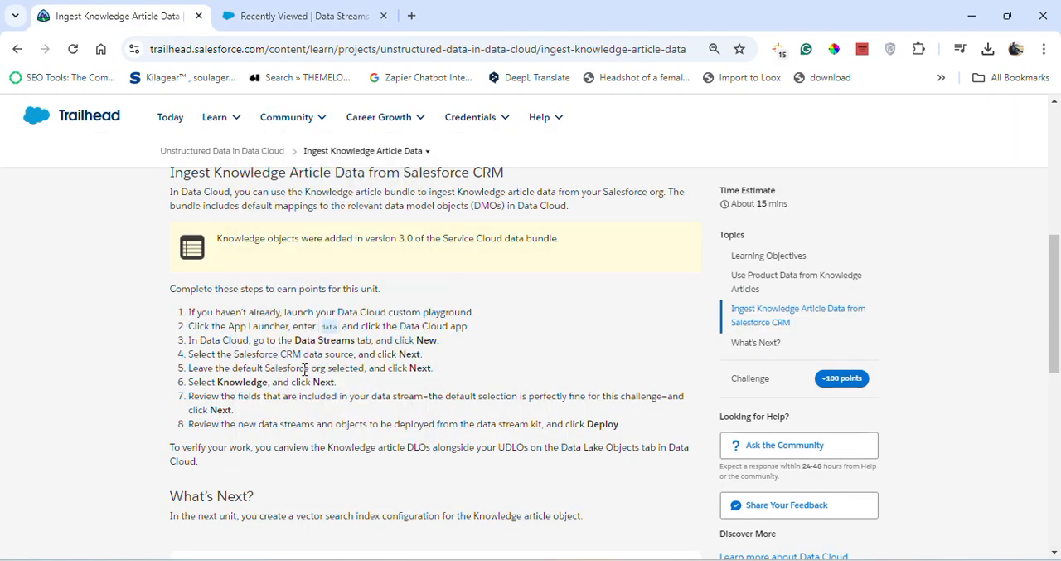
left_click(344, 16)
scroll(316, 310, "down", 2)
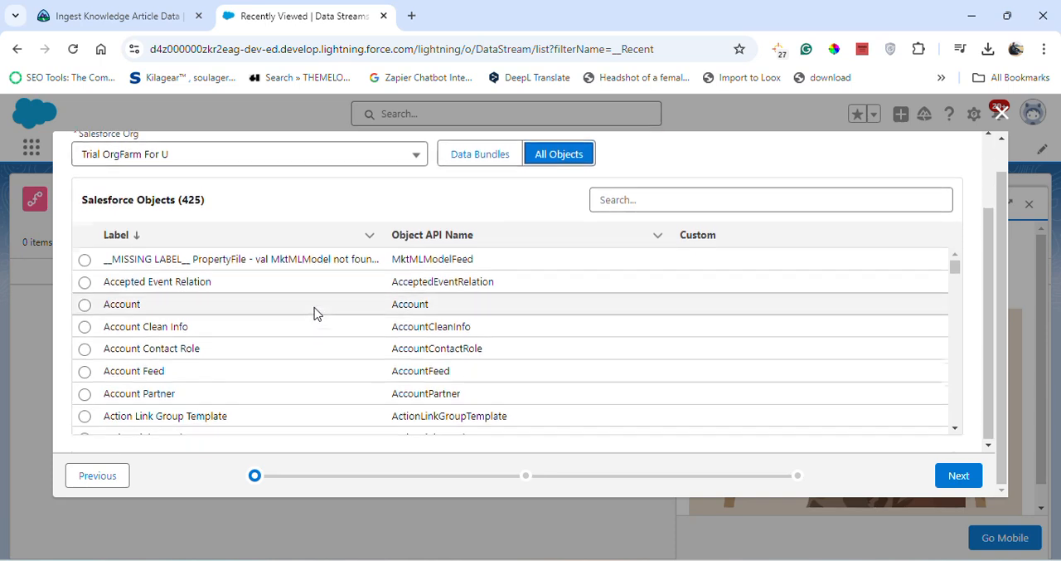
scroll(331, 307, "up", 2)
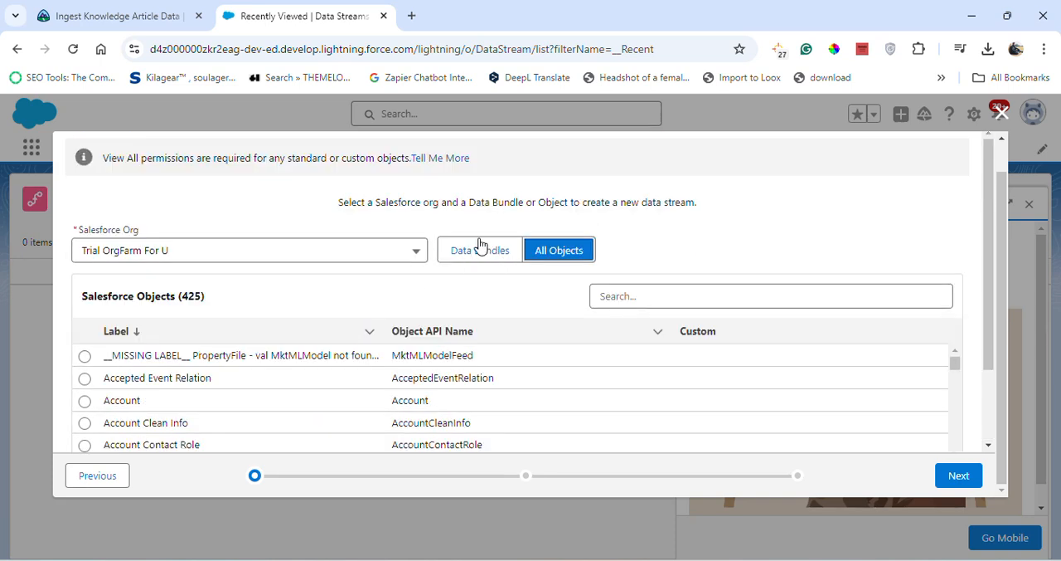
left_click(481, 249)
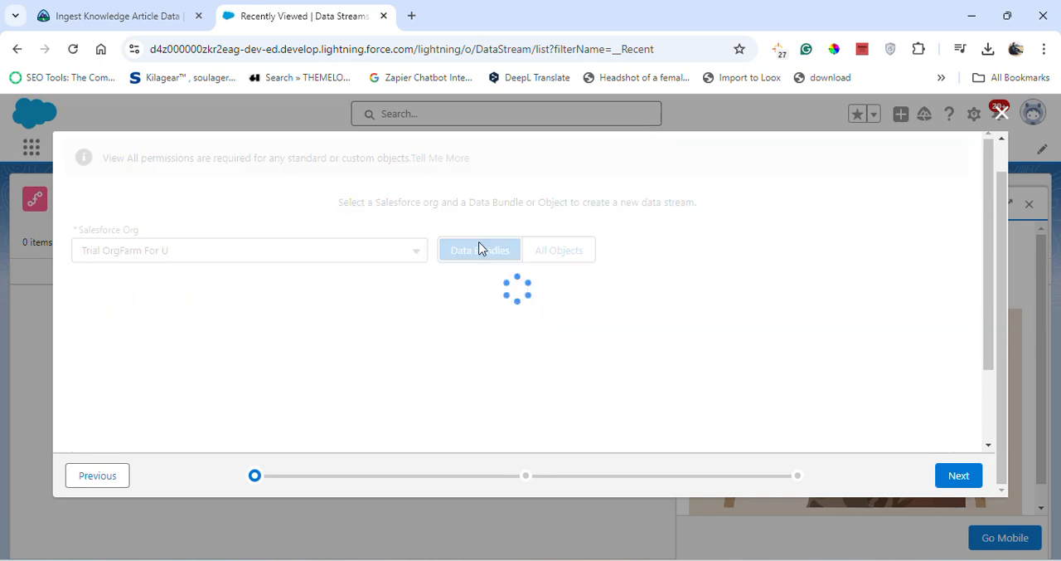
Check the available Salesforce org choices and compare the offered data bundles with the Trailhead instructions
left_click(408, 257)
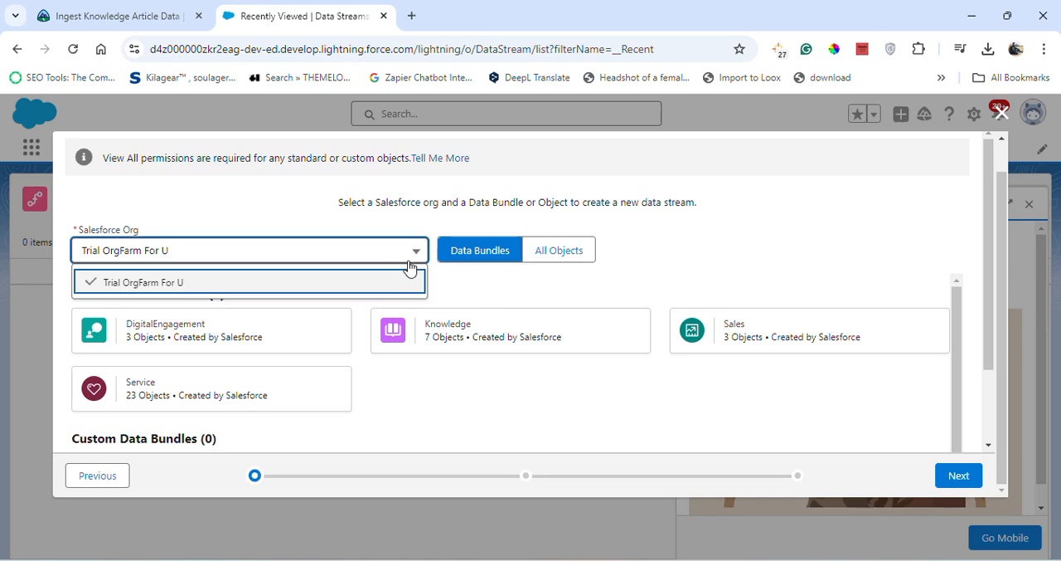
left_click(412, 195)
scroll(412, 372, "down", 2)
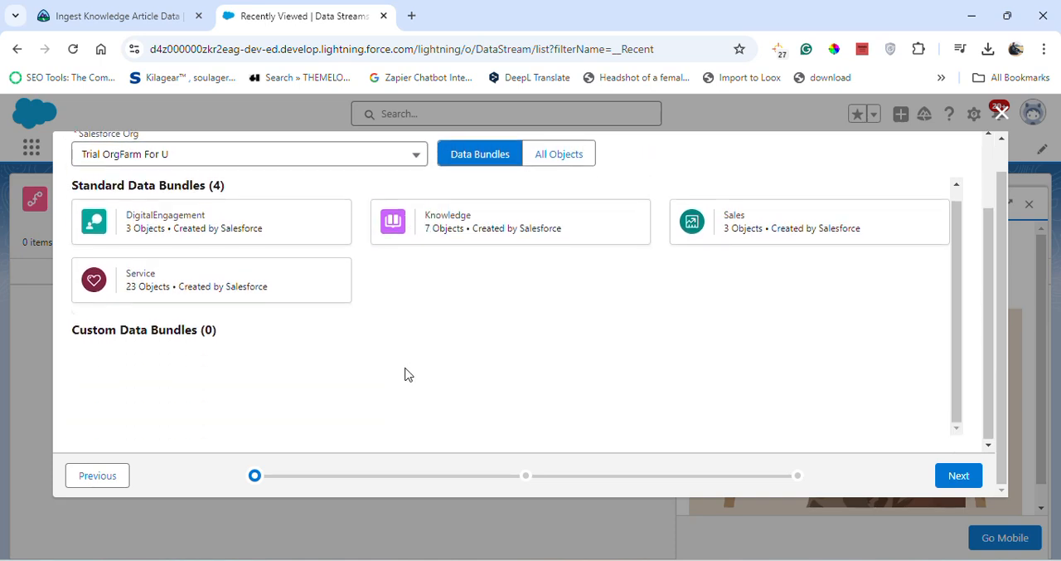
scroll(182, 266, "up", 1)
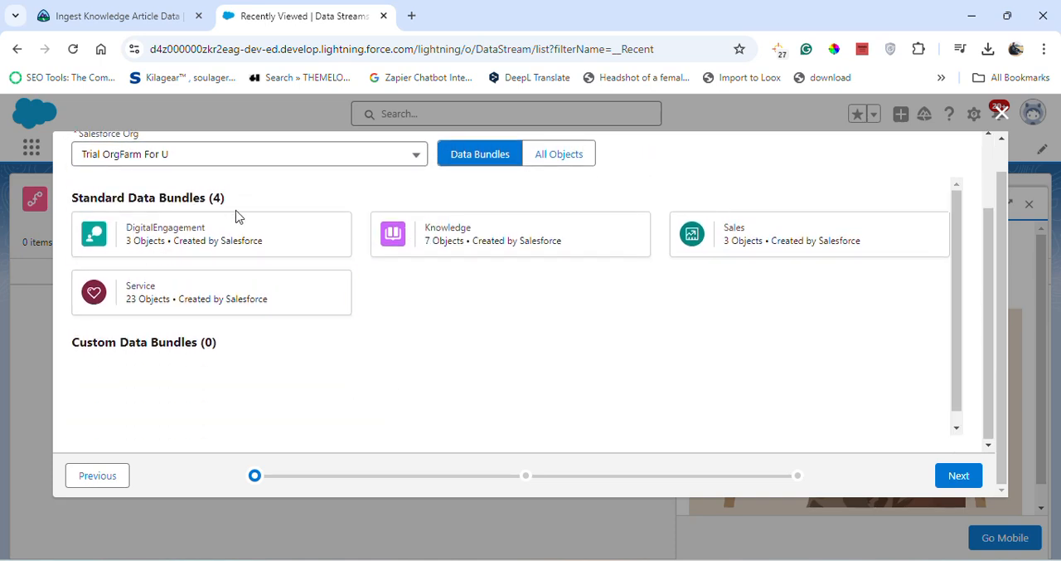
left_click(147, 8)
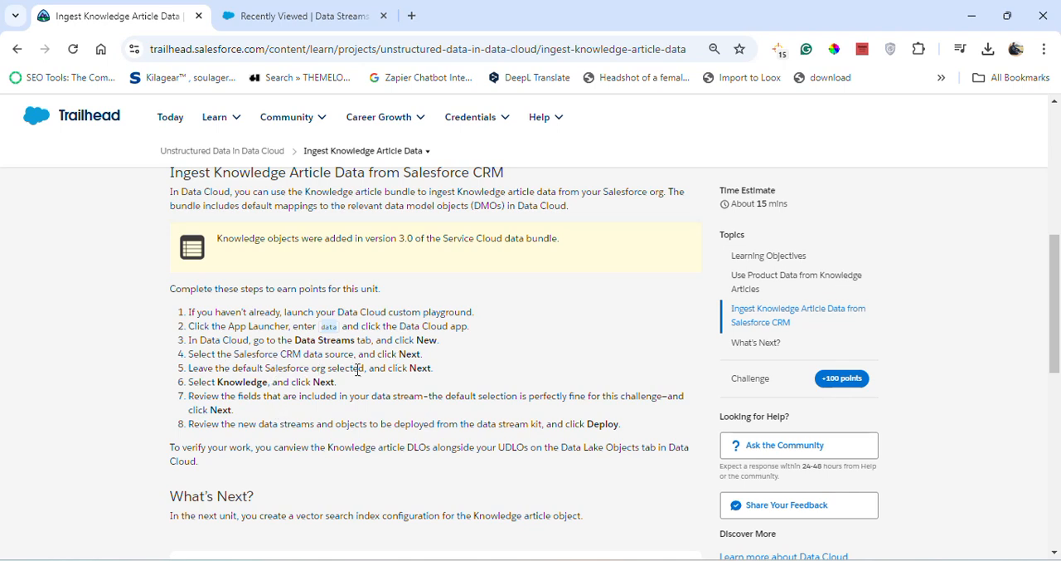
left_click(308, 7)
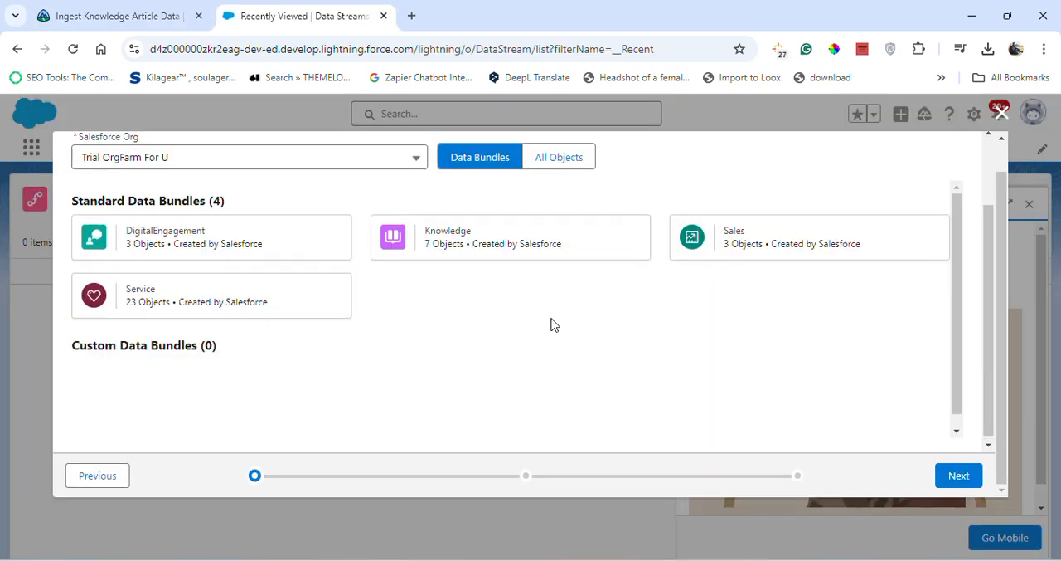
scroll(351, 351, "up", 2)
scroll(407, 387, "down", 2)
scroll(580, 353, "up", 1)
scroll(758, 258, "up", 3)
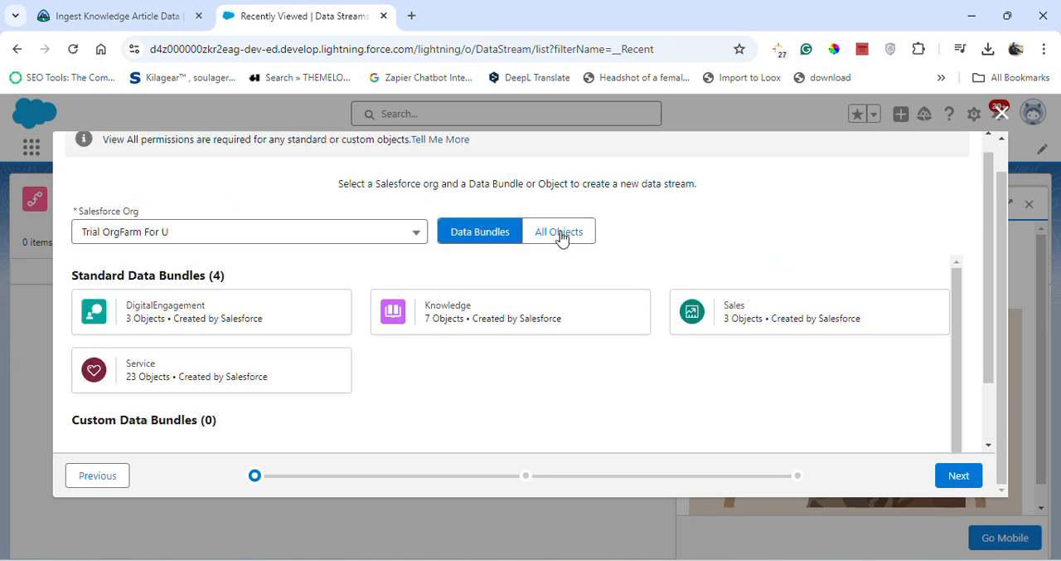
Browse the list of all Salesforce objects available as a source for the new data stream
left_click(566, 238)
scroll(212, 375, "down", 3)
scroll(212, 376, "down", 15)
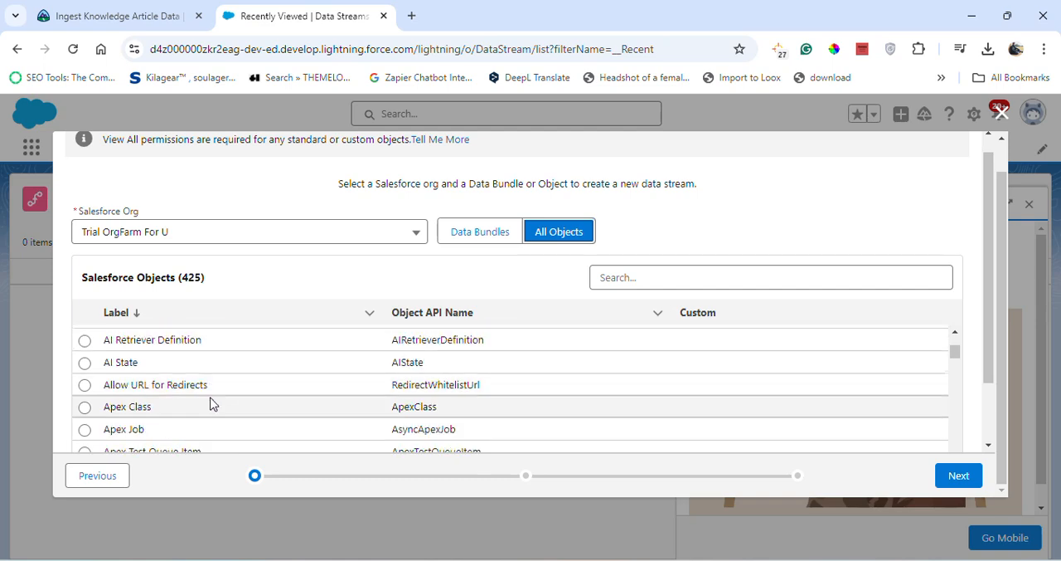
scroll(217, 425, "down", 15)
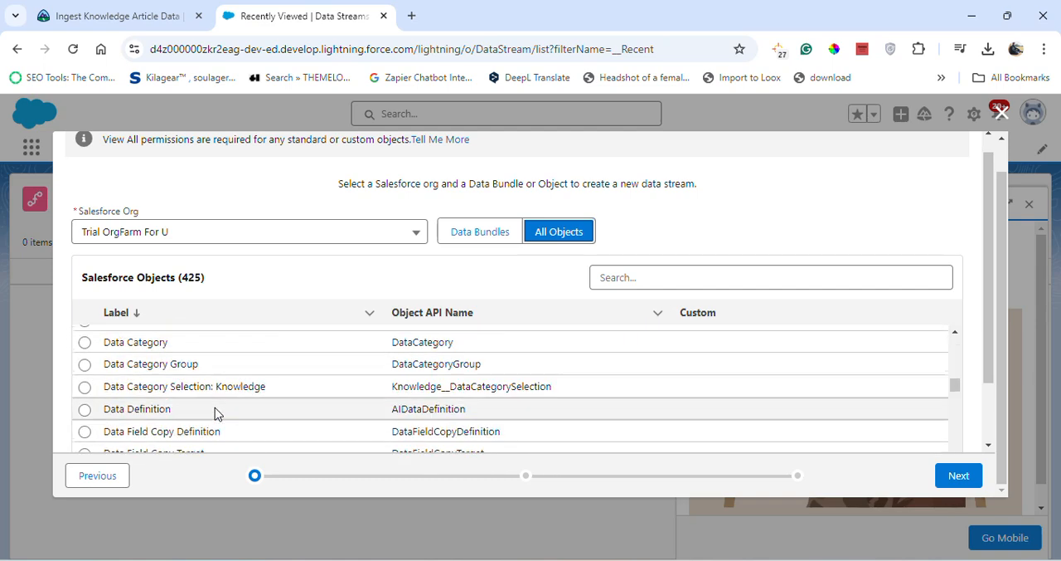
scroll(211, 396, "down", 15)
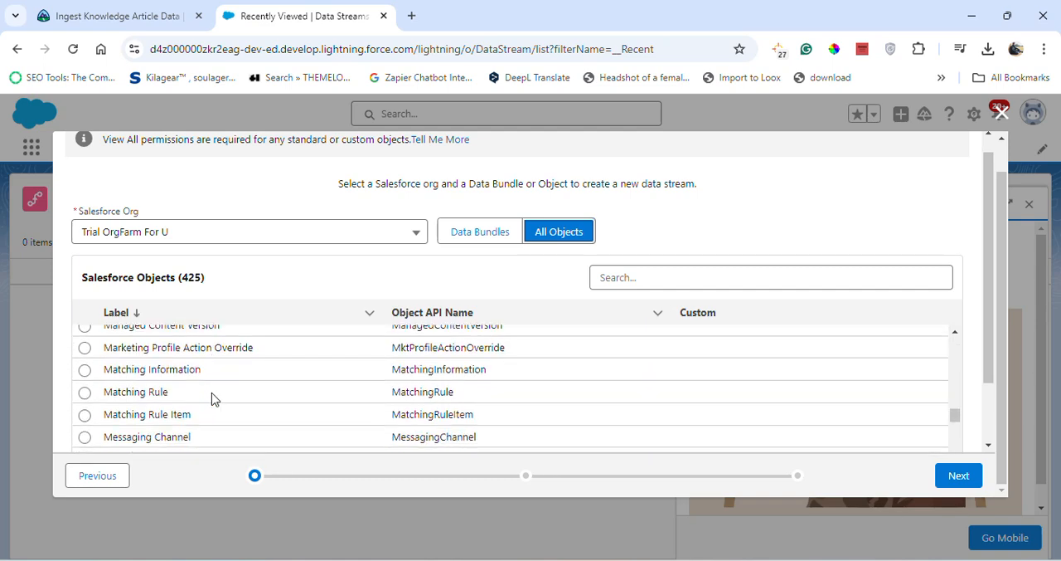
scroll(211, 390, "down", 12)
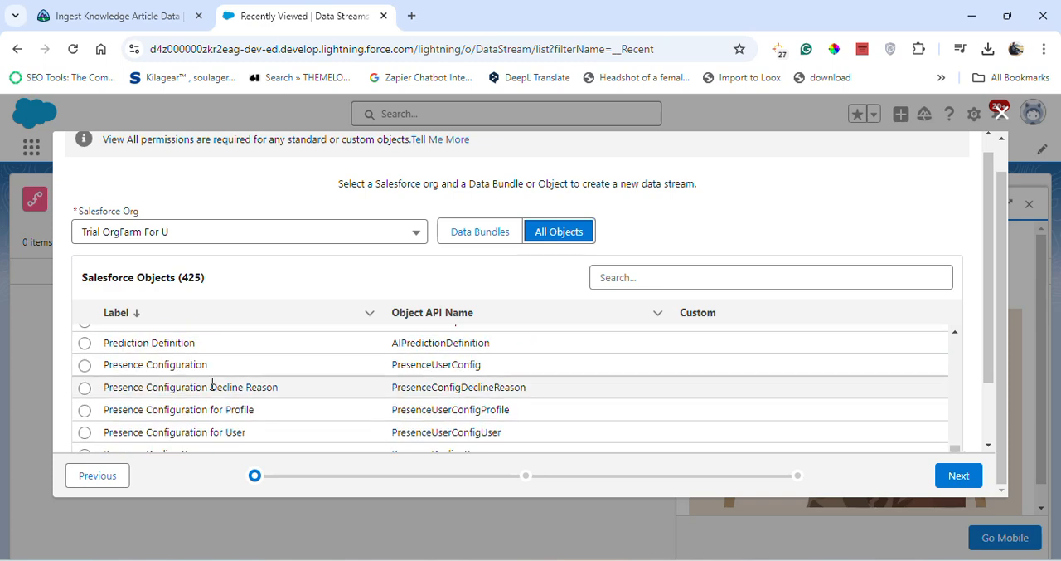
scroll(212, 386, "up", 3)
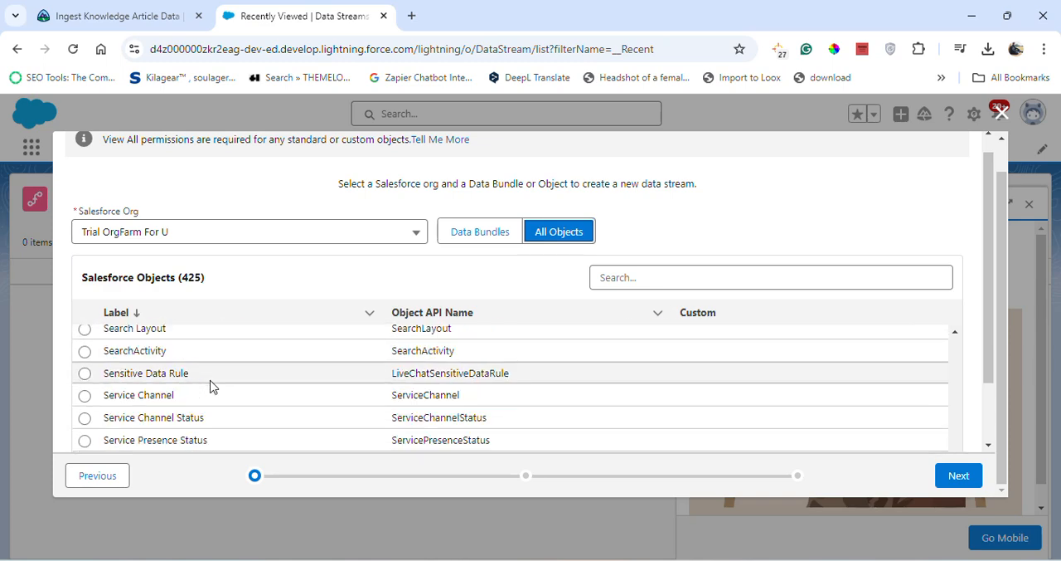
scroll(210, 385, "up", 3)
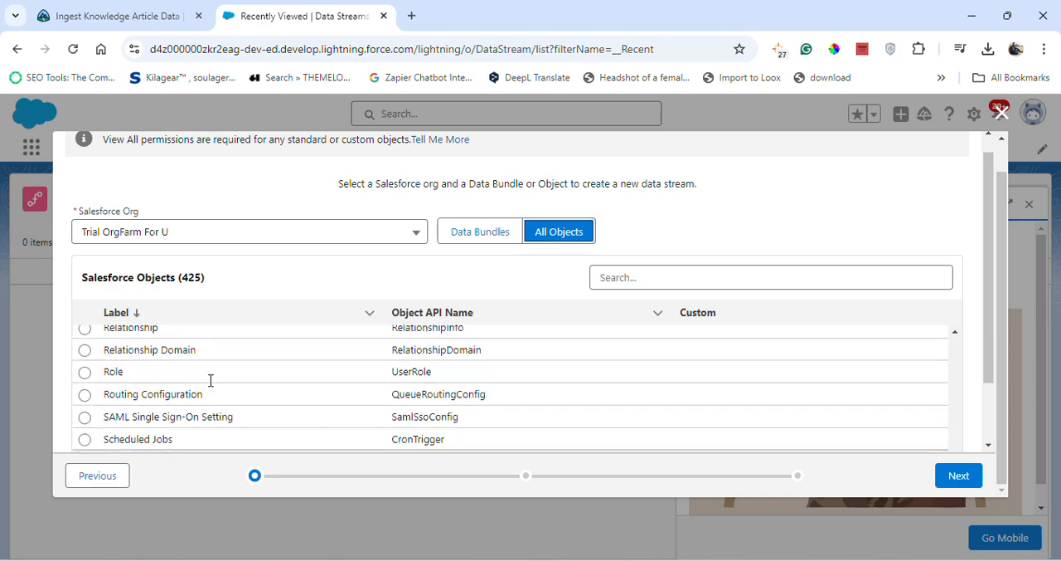
scroll(210, 386, "down", 3)
scroll(210, 386, "down", 3)
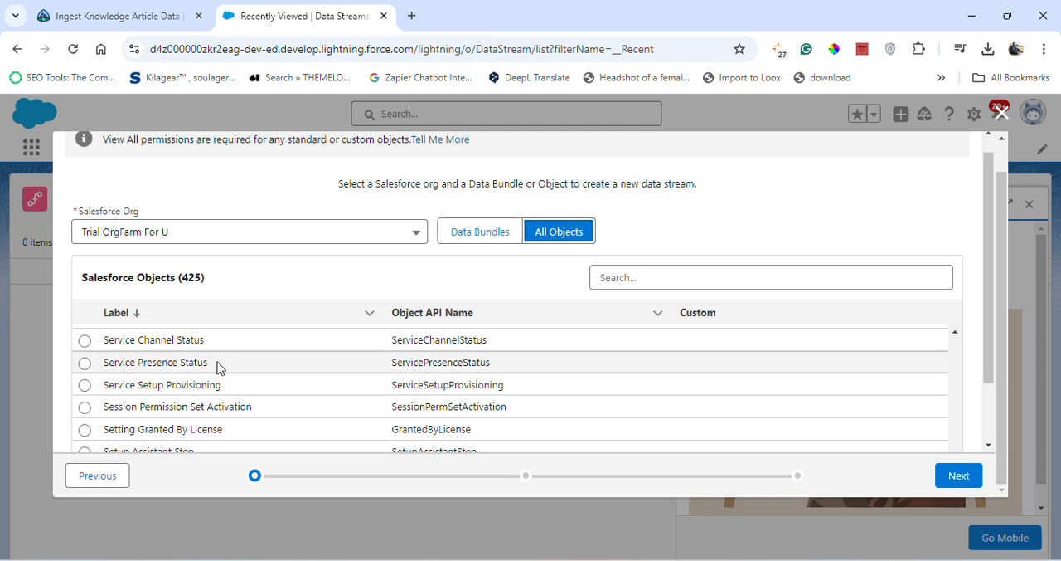
scroll(218, 366, "down", 5)
scroll(219, 366, "down", 10)
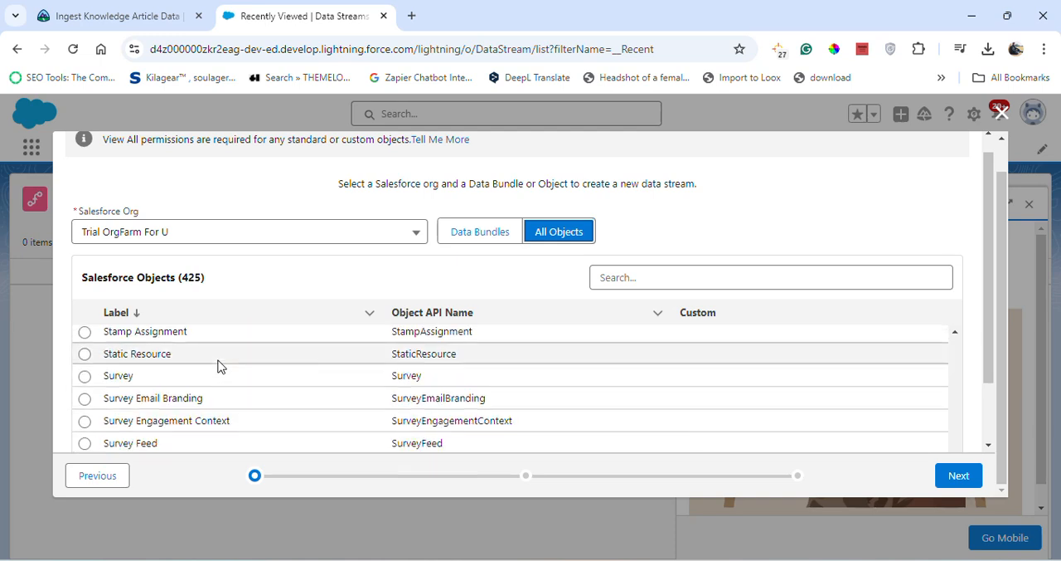
scroll(218, 366, "down", 1)
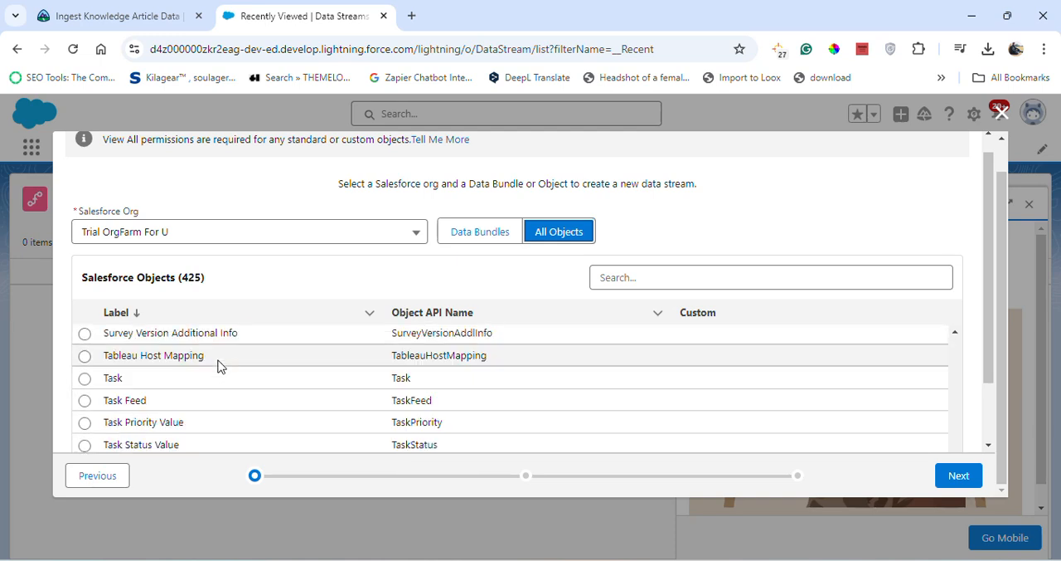
scroll(218, 367, "up", 3)
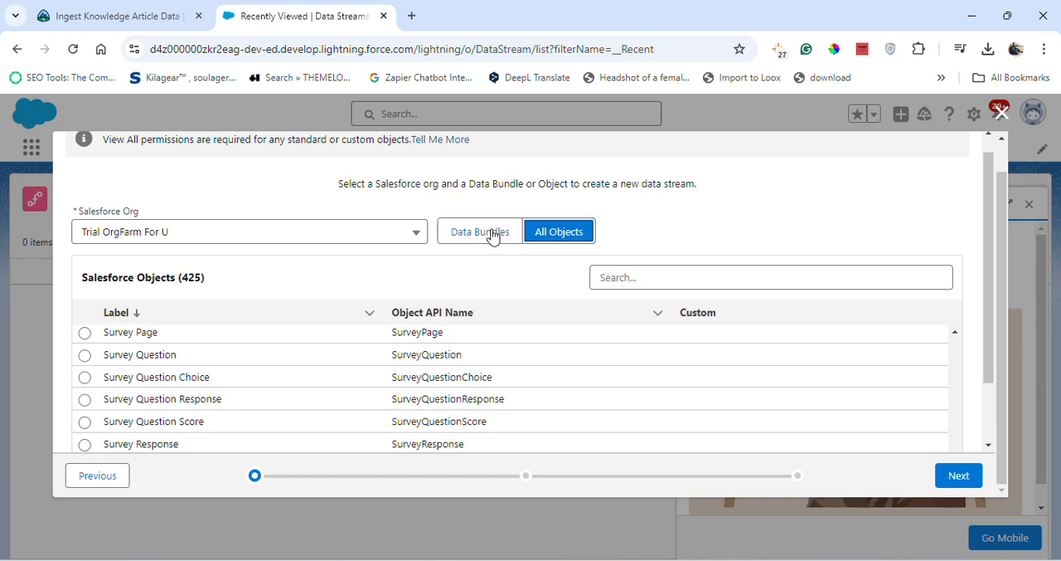
Return to the source selection, choose Salesforce CRM again, recheck the Trailhead instructions, and continue to the data bundles
left_click(91, 481)
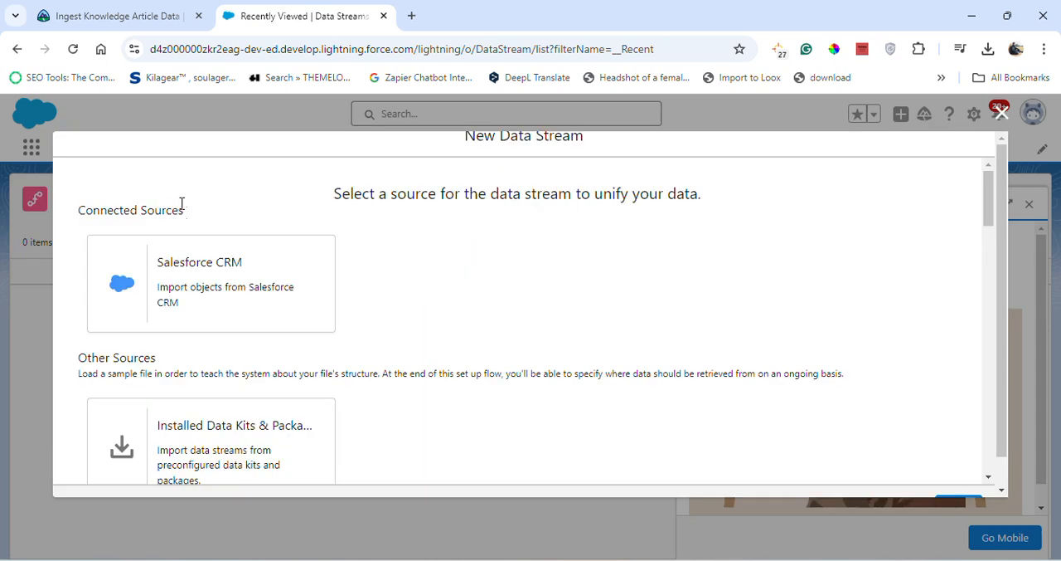
left_click(212, 288)
left_click(133, 15)
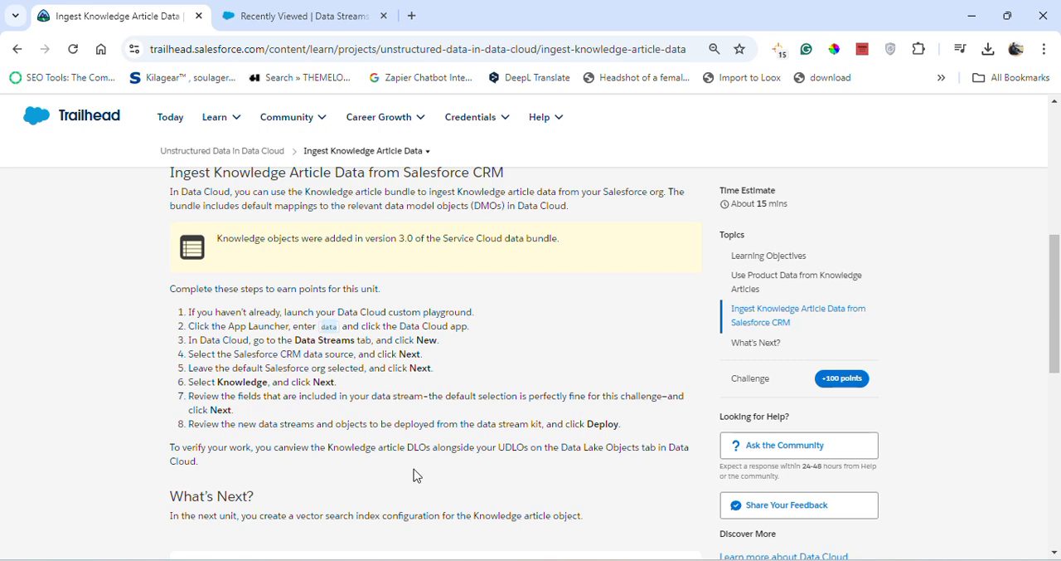
left_click(322, 12)
left_click(152, 79)
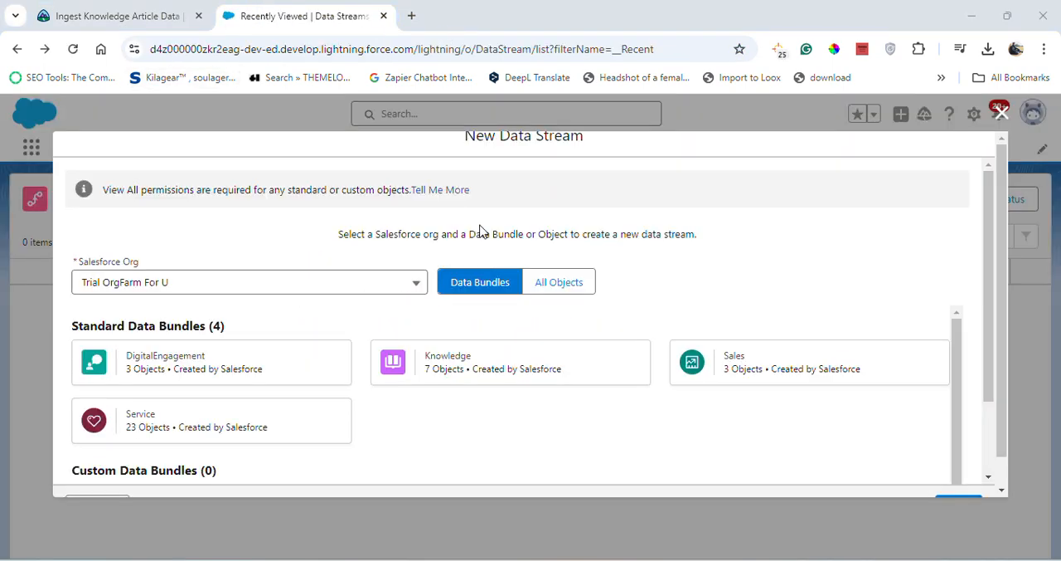
Select the standard Knowledge data bundle for the default Salesforce org and continue to its fields
left_click(434, 362)
scroll(821, 375, "down", 2)
scroll(832, 376, "down", 1)
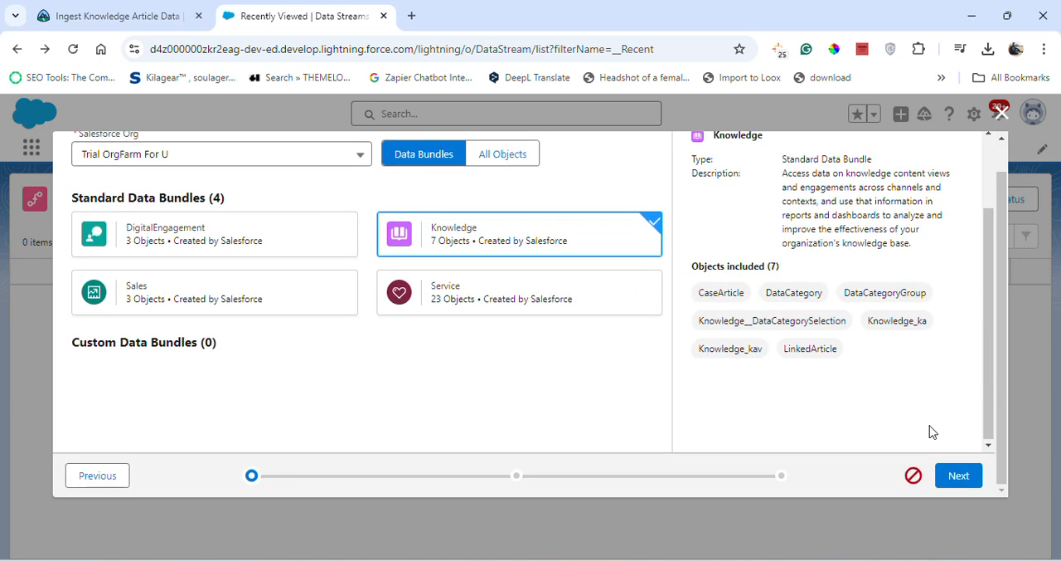
left_click(958, 475)
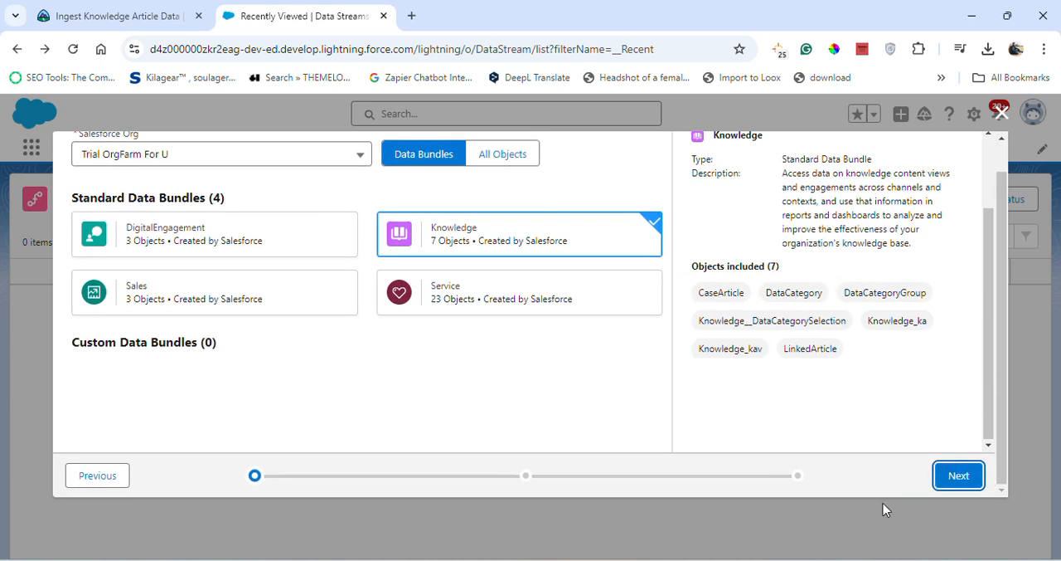
left_click(950, 485)
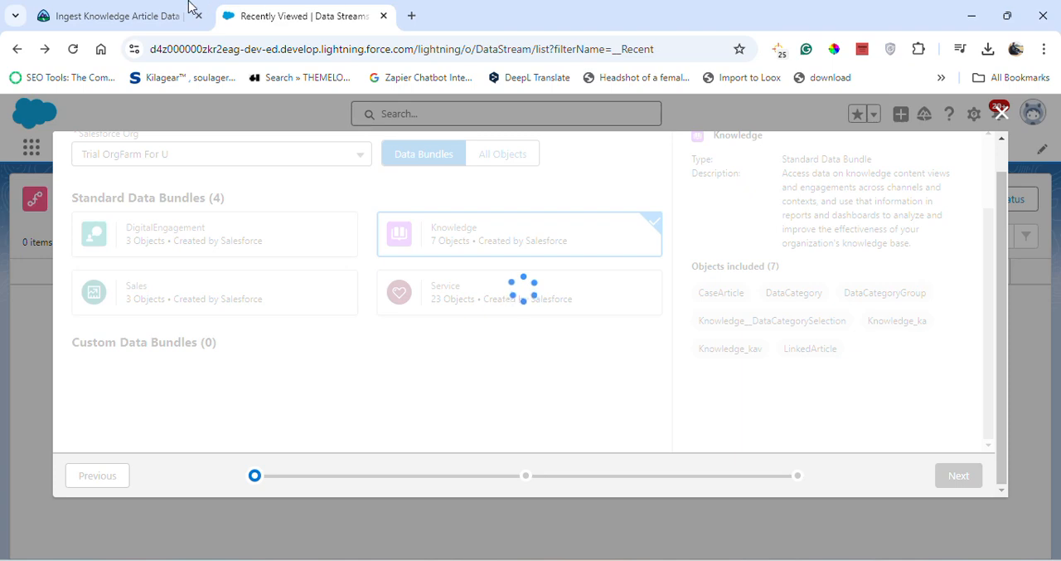
Check the field instructions in Trailhead, review the Knowledge bundle's fields, and continue with the default selection
left_click(157, 12)
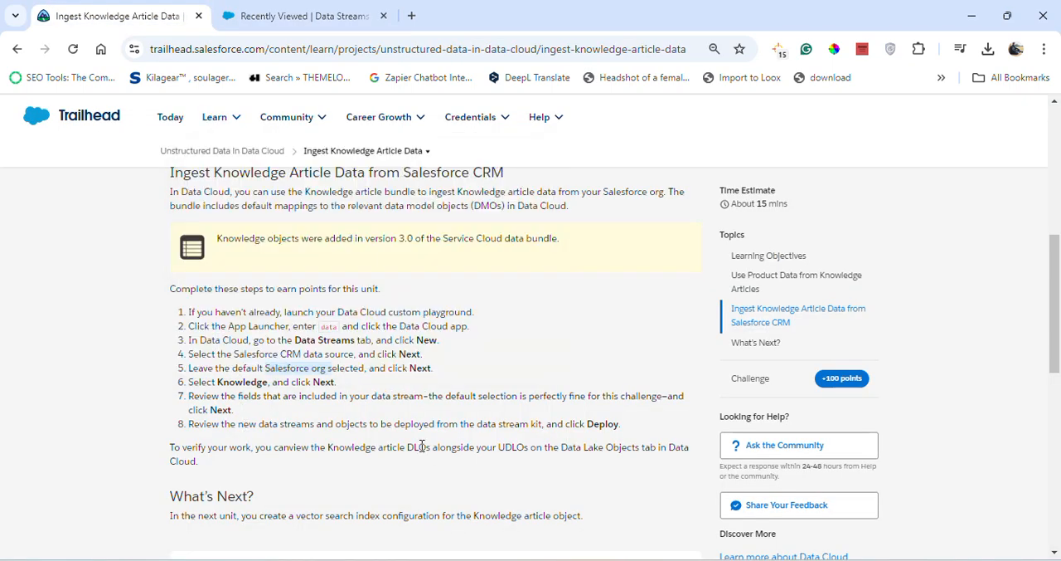
left_click(299, 16)
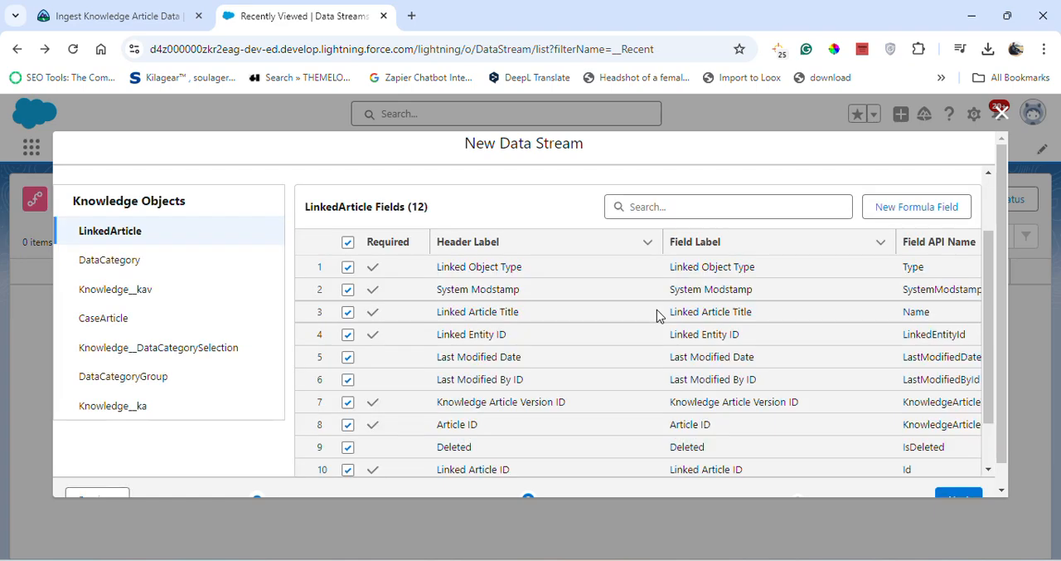
scroll(657, 315, "down", 2)
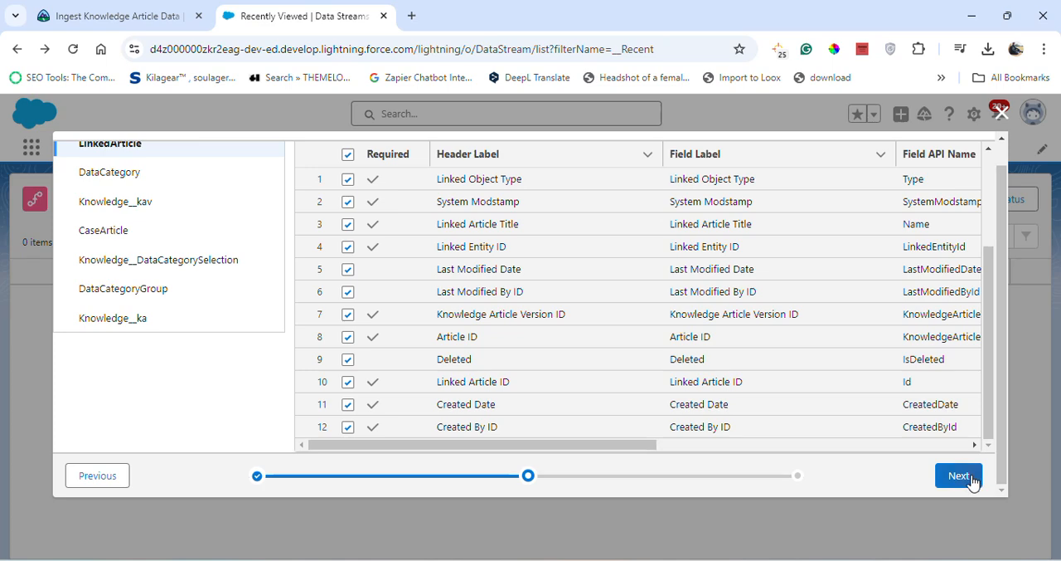
left_click(960, 475)
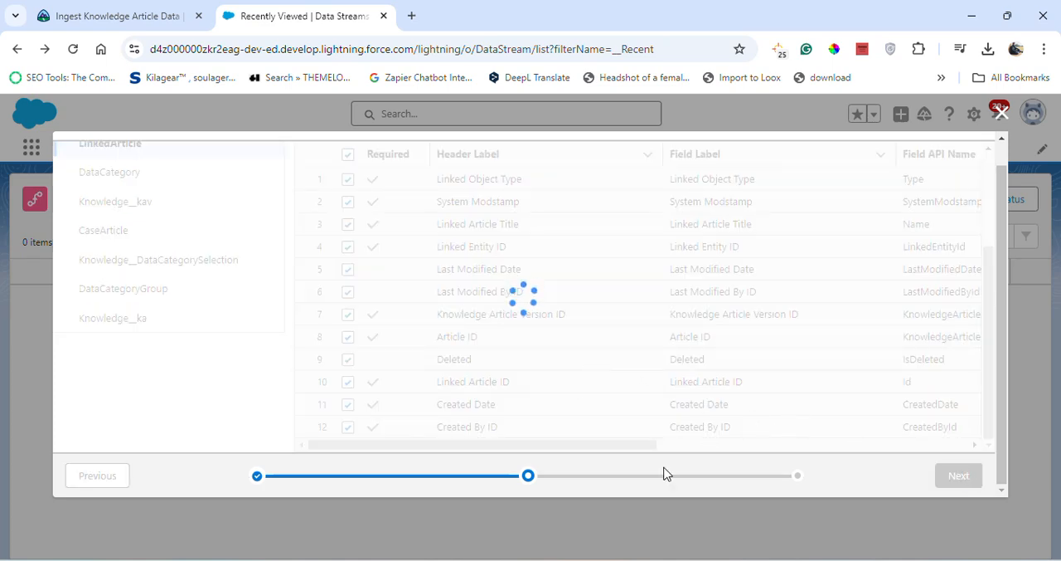
Confirm the final instruction in Trailhead and deploy the Knowledge bundle's data streams from the configuration details
left_click(95, 7)
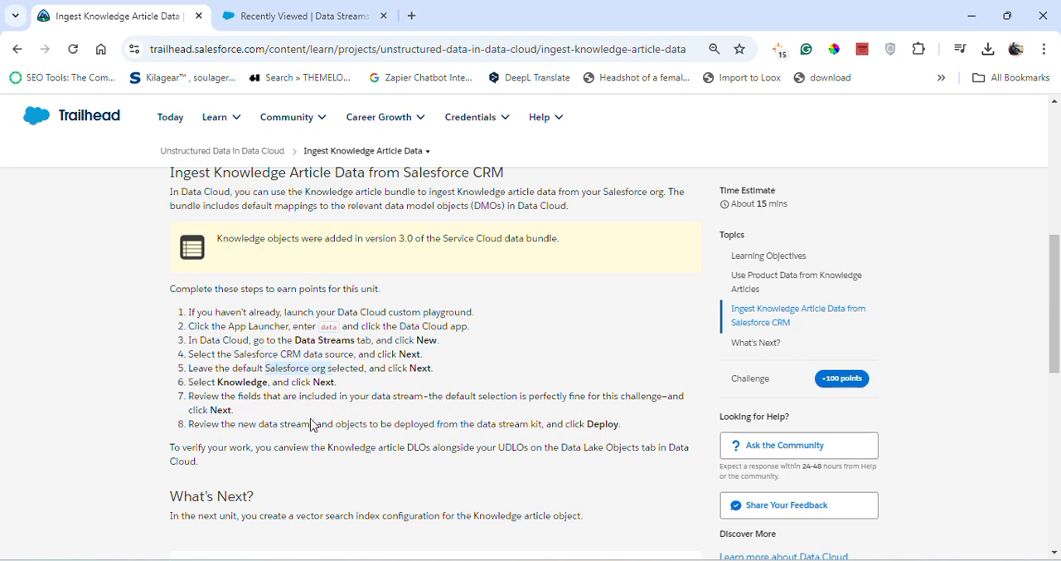
left_click(250, 13)
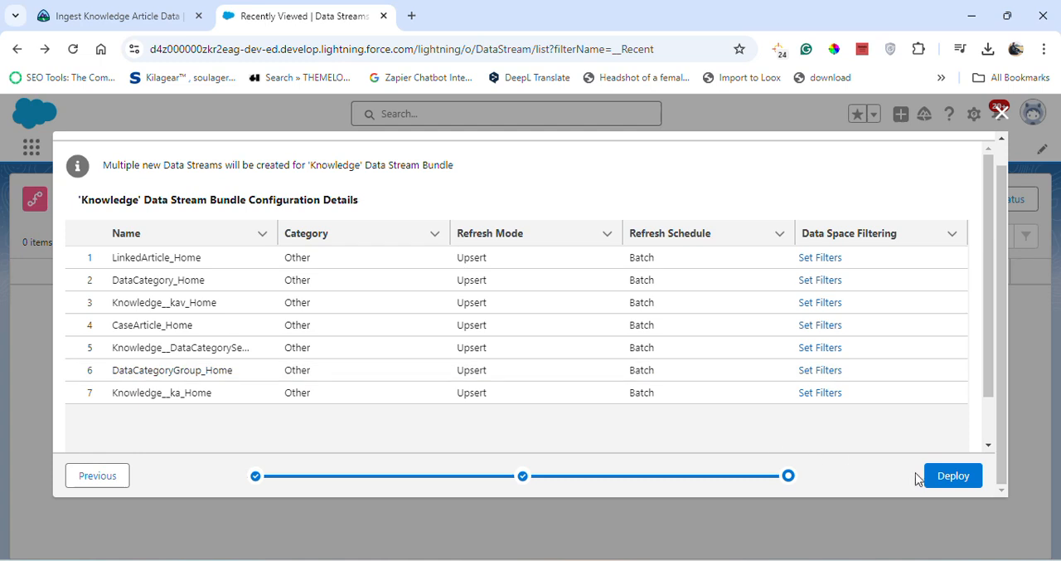
left_click(954, 476)
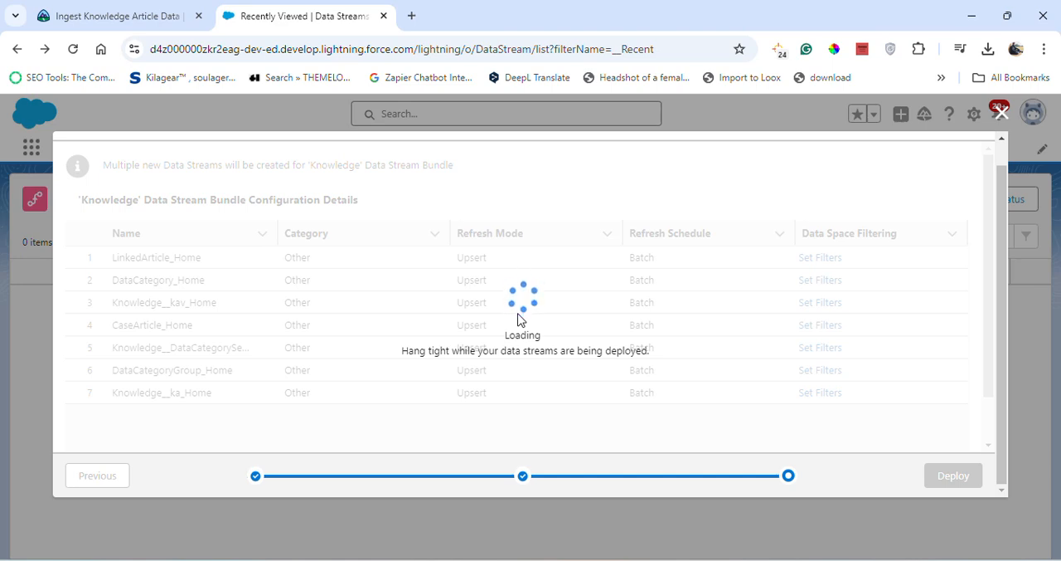
Check the data stream deployment in Data Cloud and submit the Trailhead step for verification to earn 100 points
left_click(117, 15)
scroll(656, 395, "down", 5)
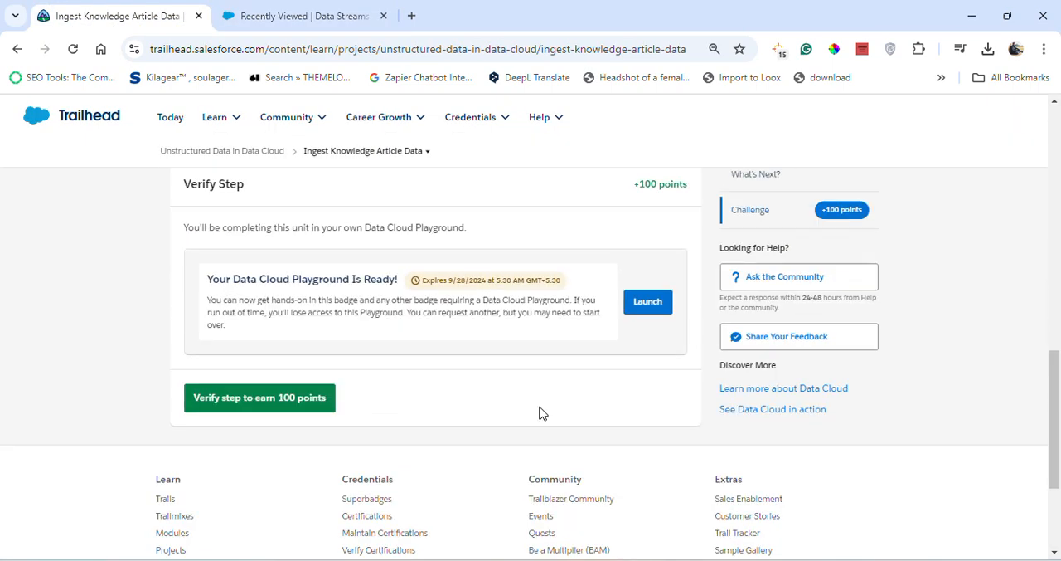
left_click(314, 14)
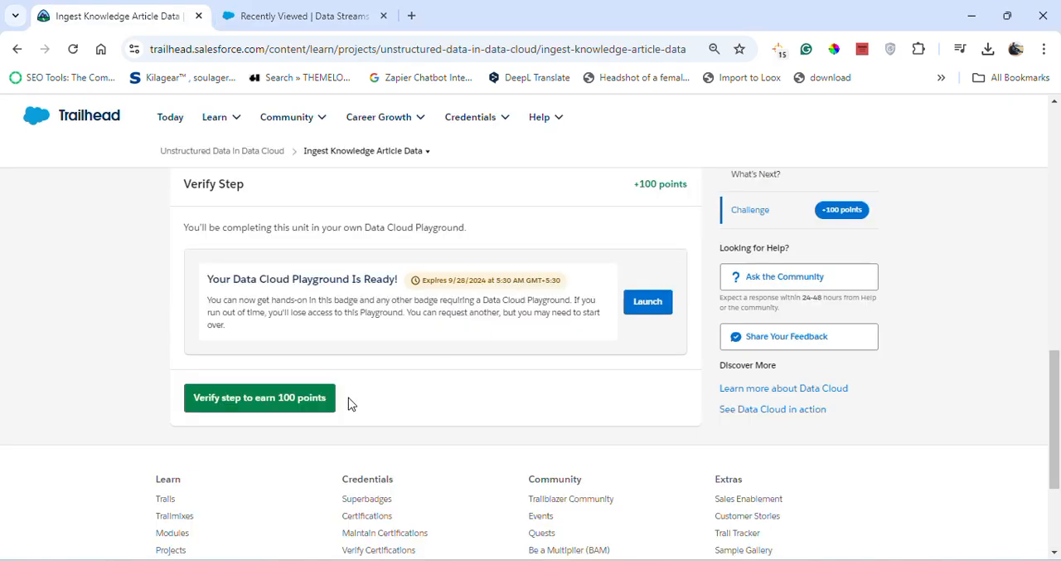
left_click(315, 391)
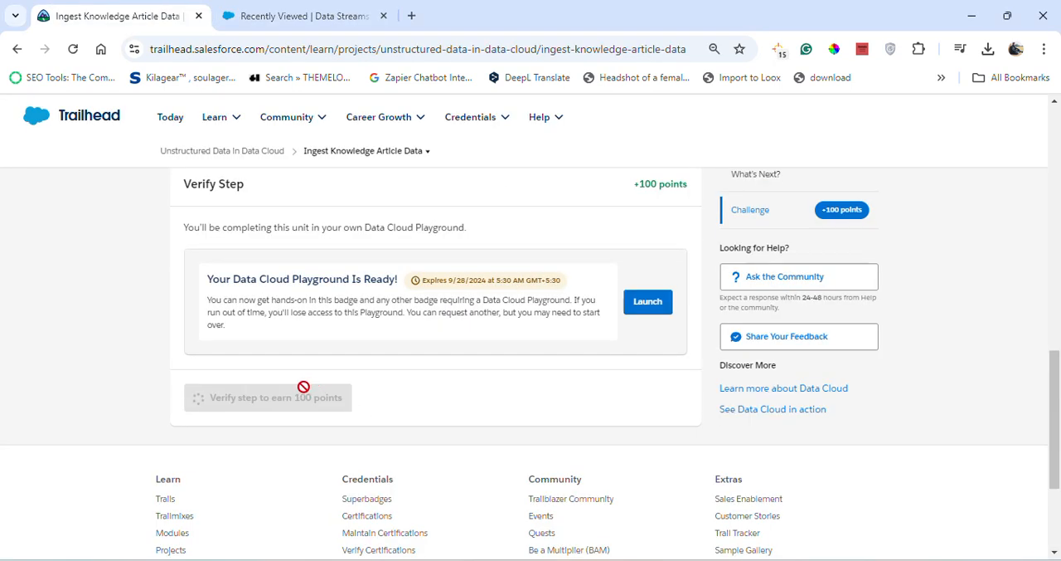